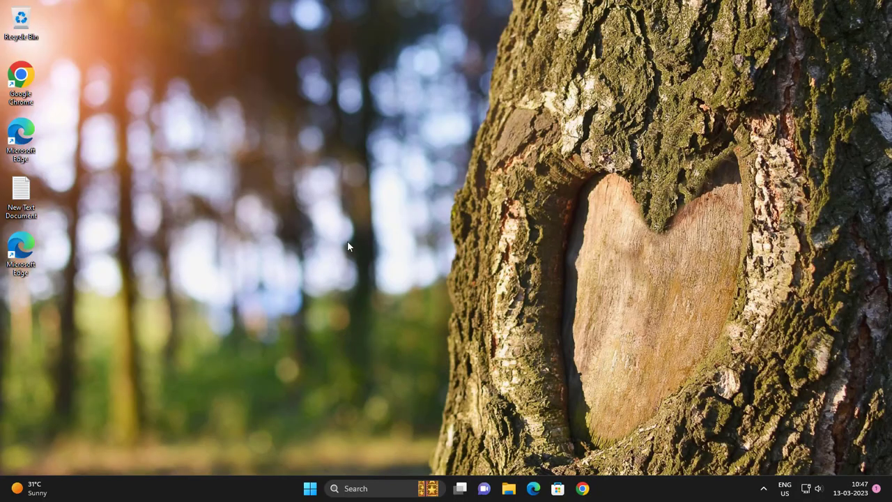
right_click(347, 247)
click(363, 282)
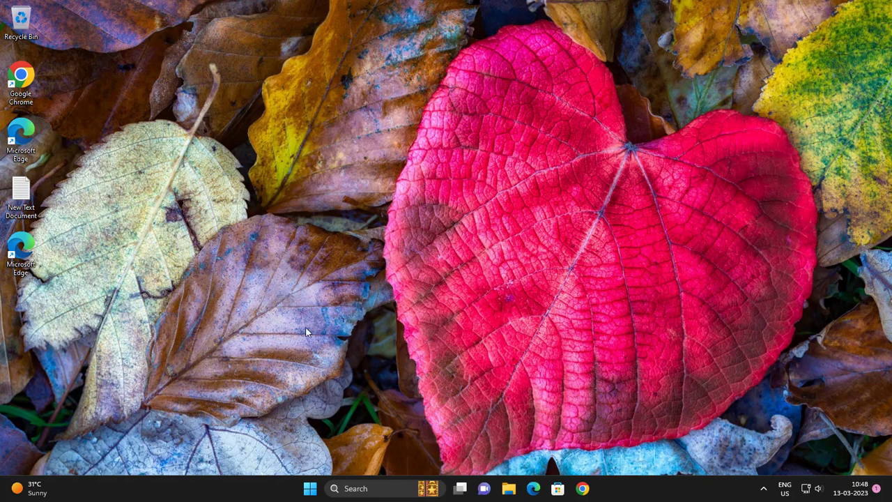
Open Task Manager and check the background processes and the process details for NVIDIA GeForce tasks to end
right_click(184, 489)
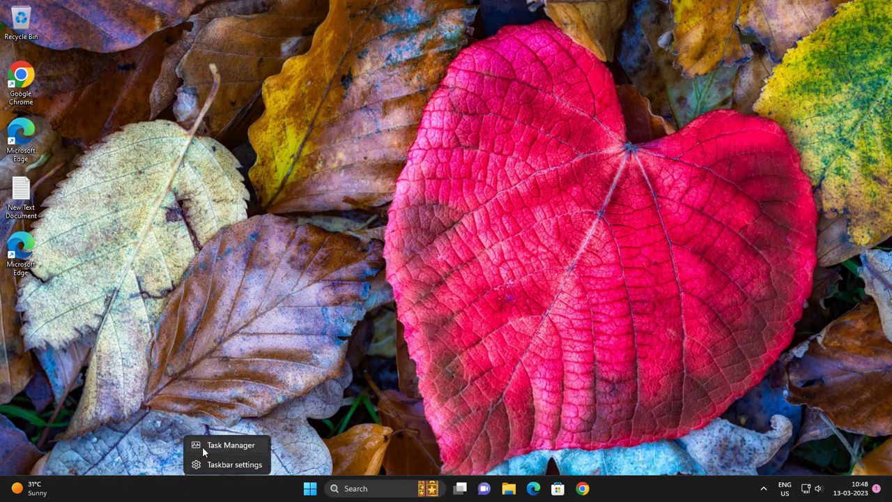
click(222, 445)
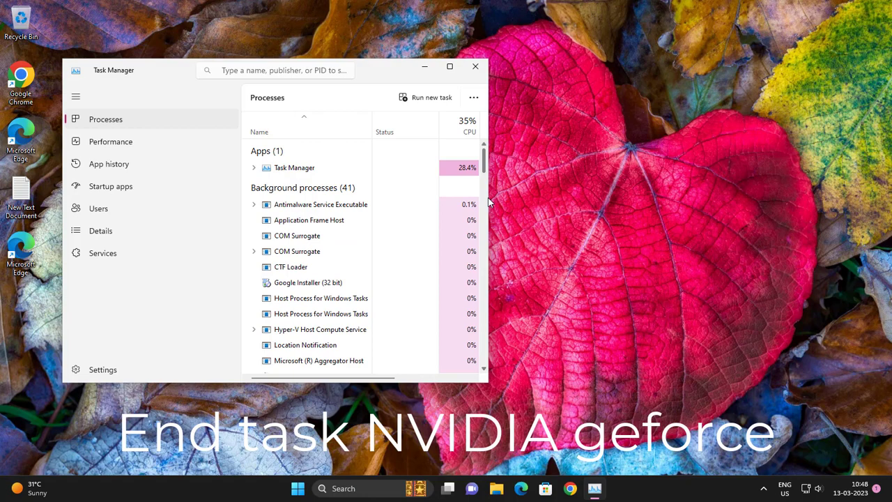
drag(488, 202, 646, 195)
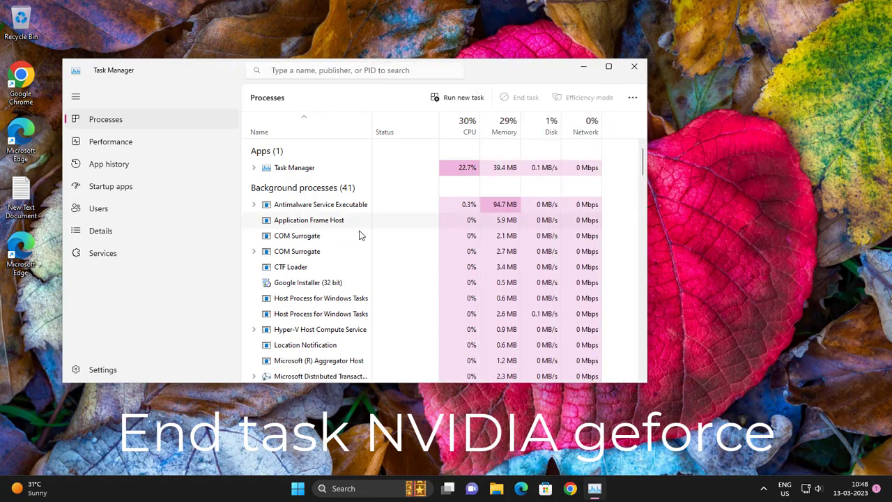
scroll(338, 230, down, 1)
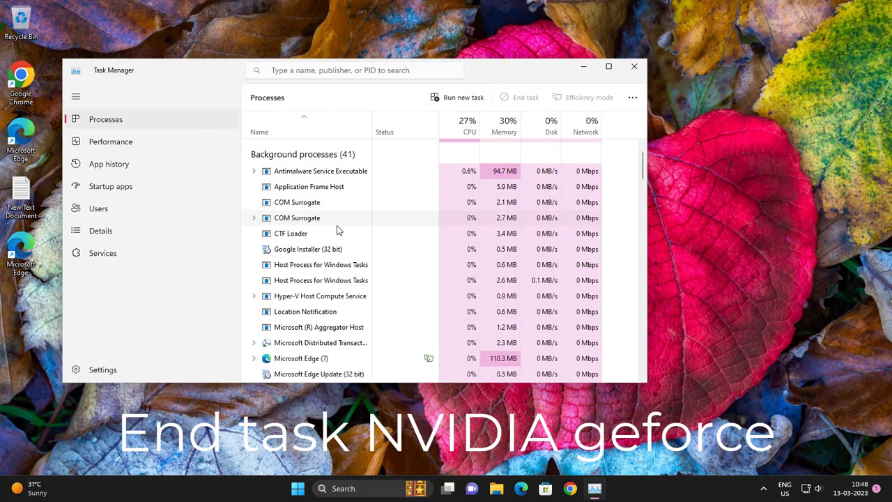
right_click(302, 221)
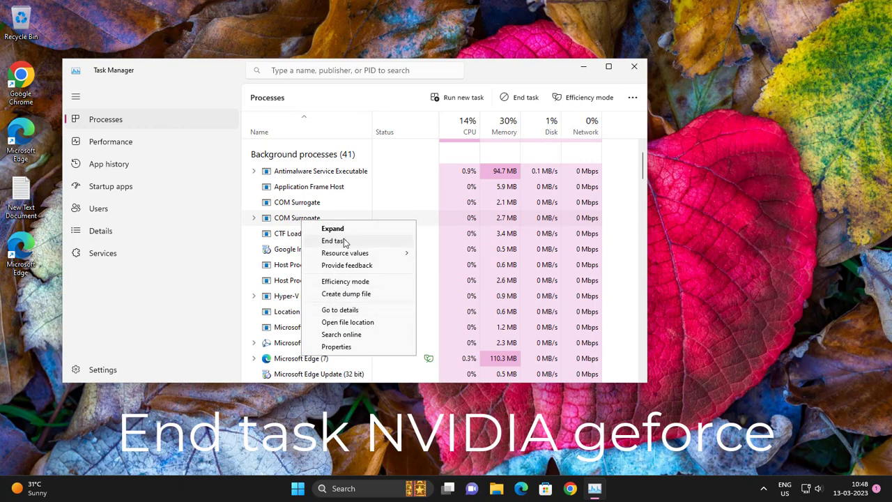
click(230, 231)
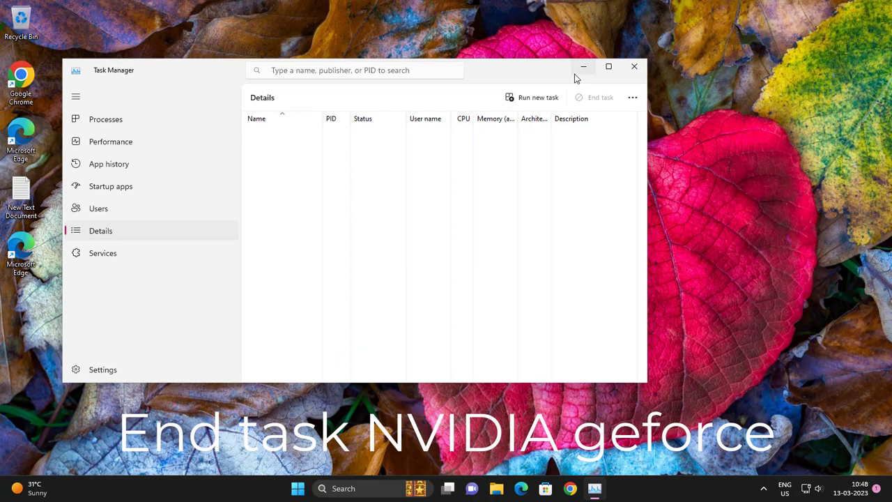
click(190, 129)
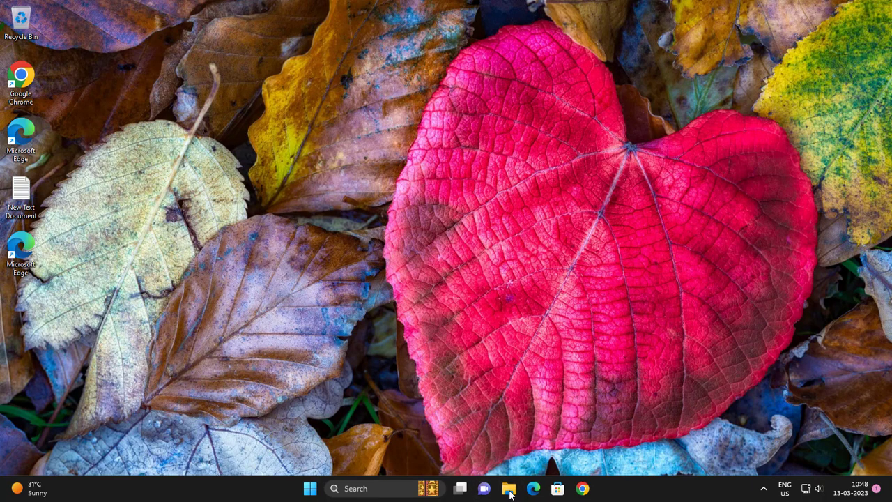
Switch to File Explorer and open Local Disk (C:) from This PC
click(508, 489)
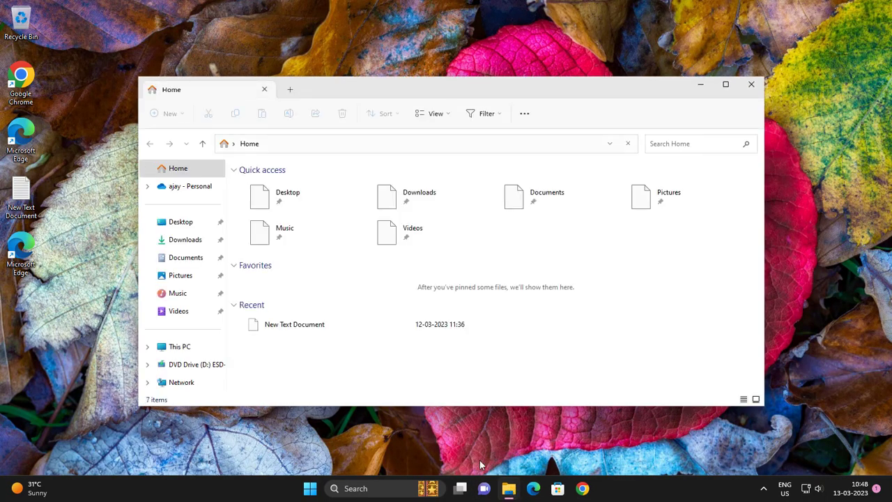
click(183, 352)
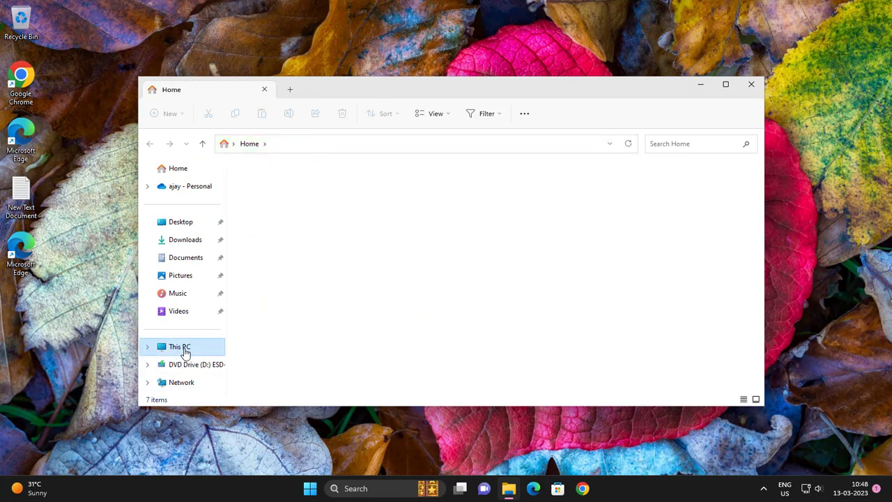
double_click(301, 201)
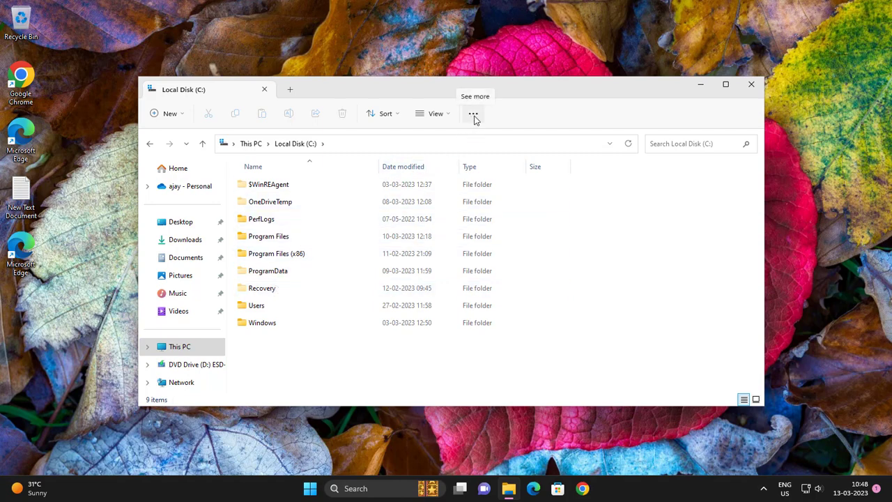
Make sure the folder view options are set to show hidden files, folders, and drives, and confirm them
click(474, 114)
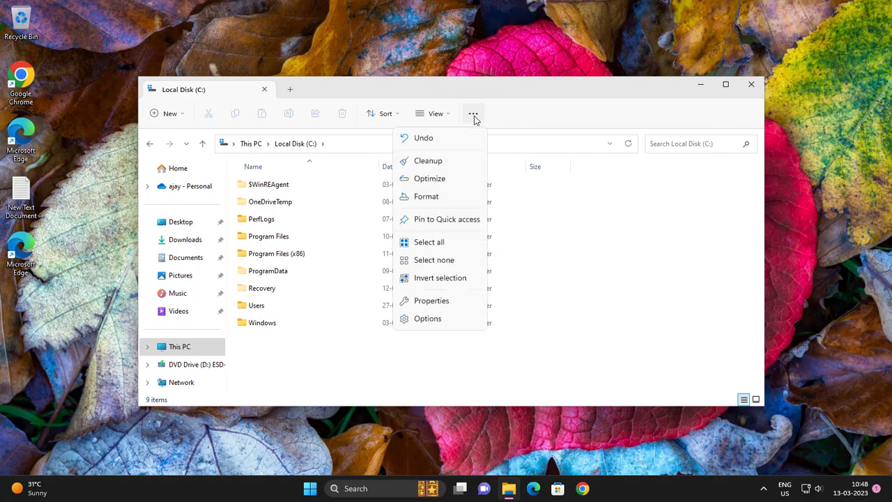
click(428, 319)
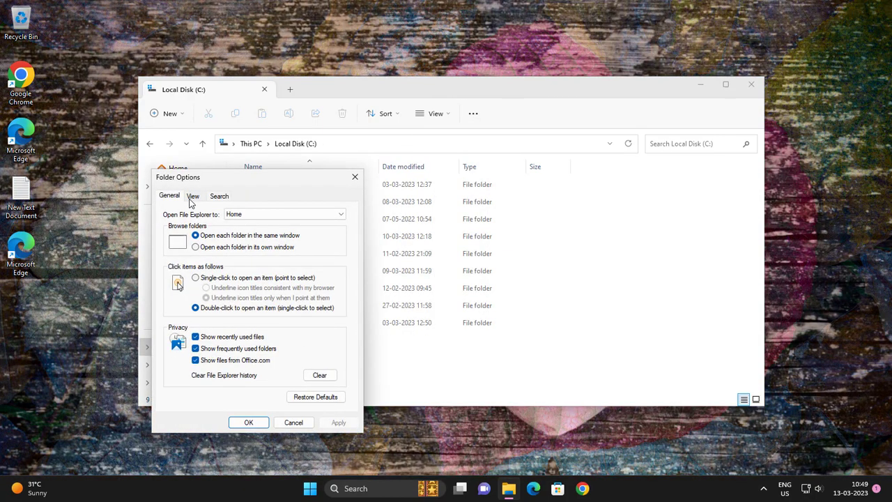
click(192, 196)
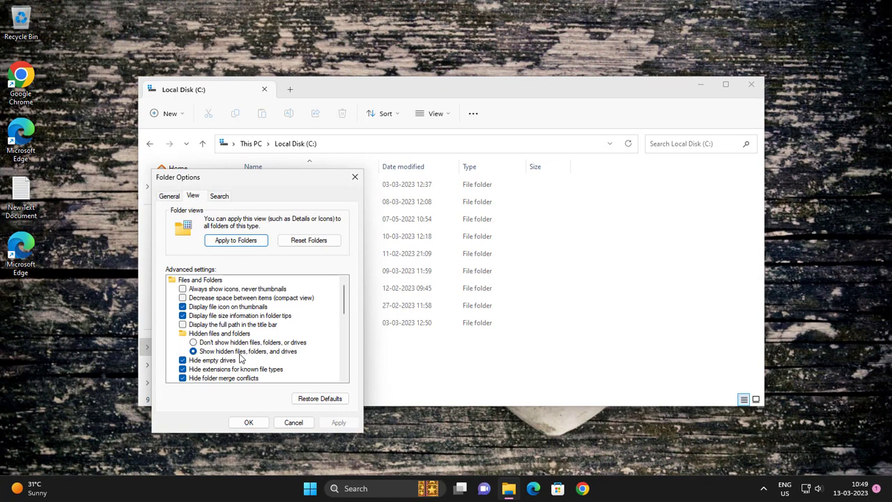
click(249, 422)
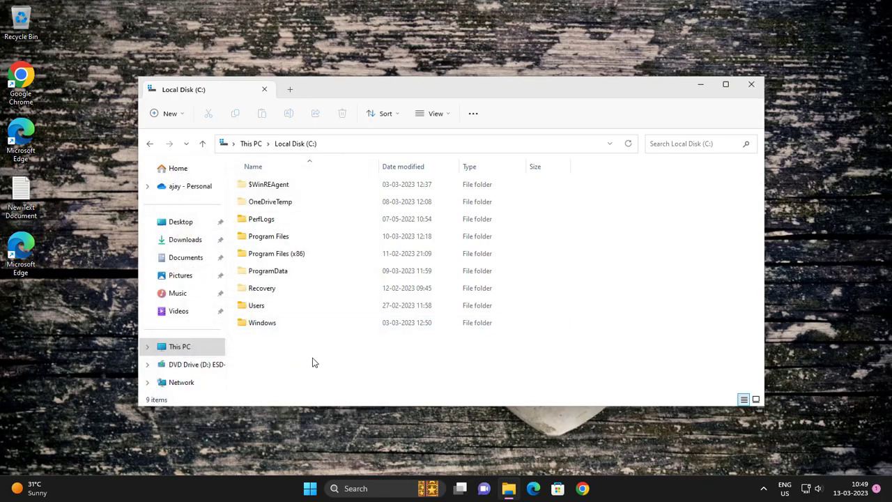
Go to the AppData\Local folder inside the account's profile folder under Users
click(282, 311)
double_click(282, 310)
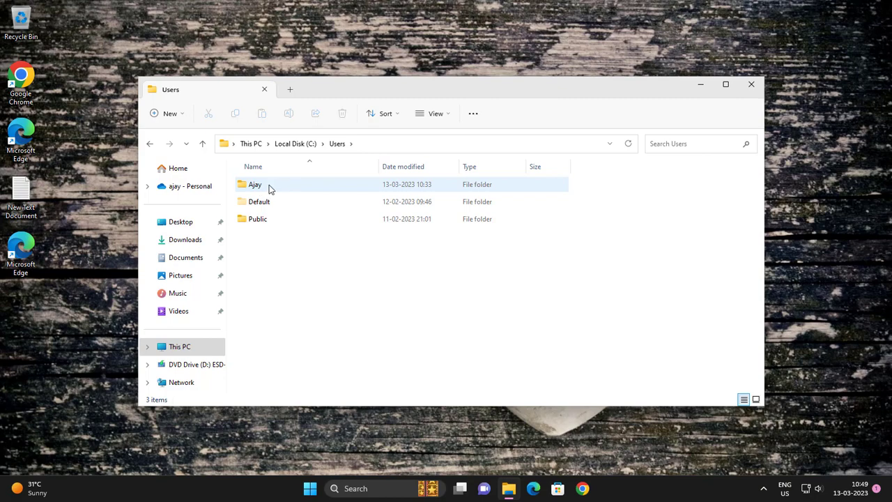
double_click(270, 186)
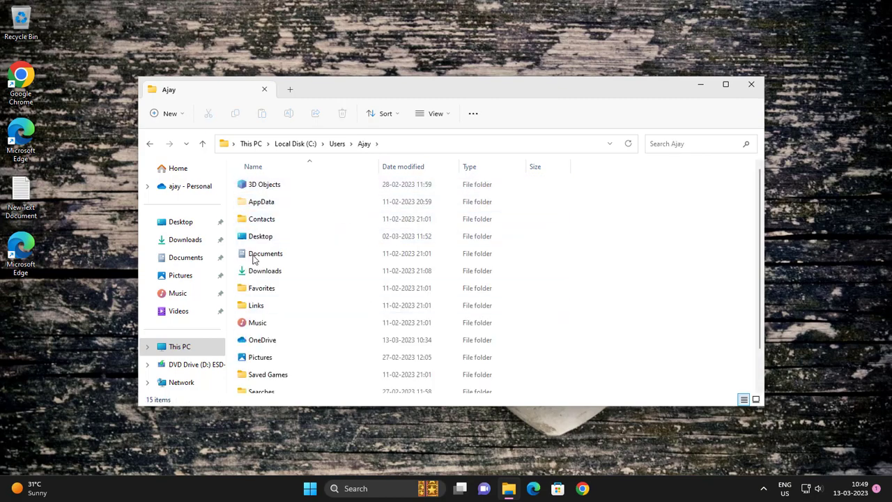
scroll(397, 251, down, 1)
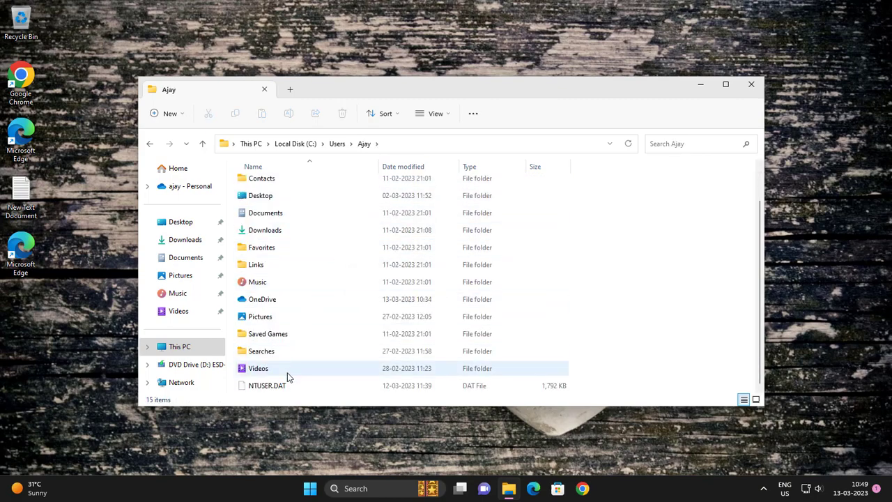
scroll(302, 312, up, 1)
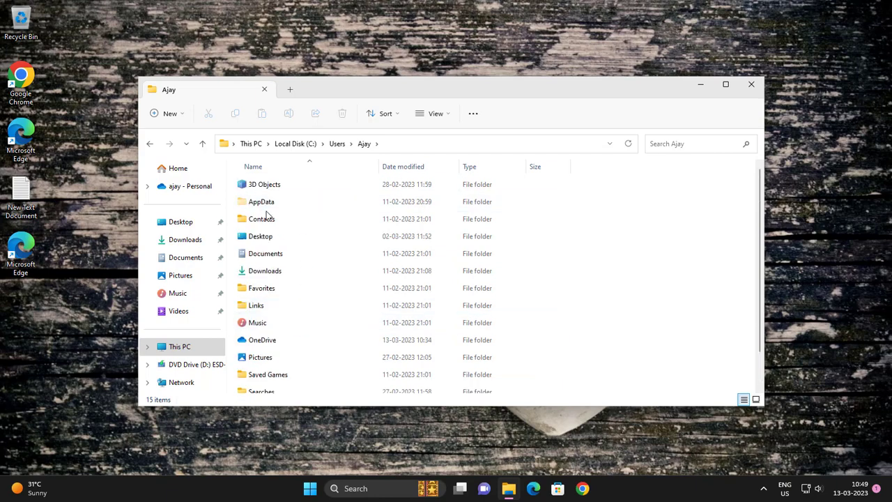
double_click(302, 207)
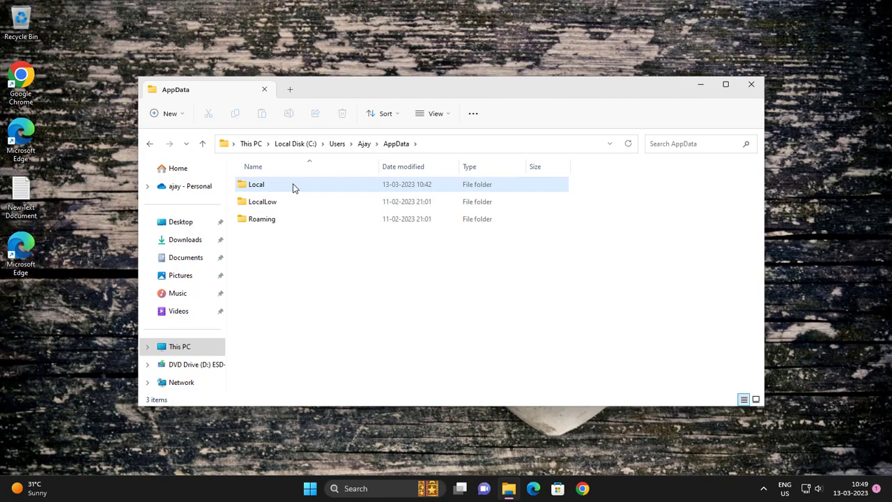
double_click(293, 184)
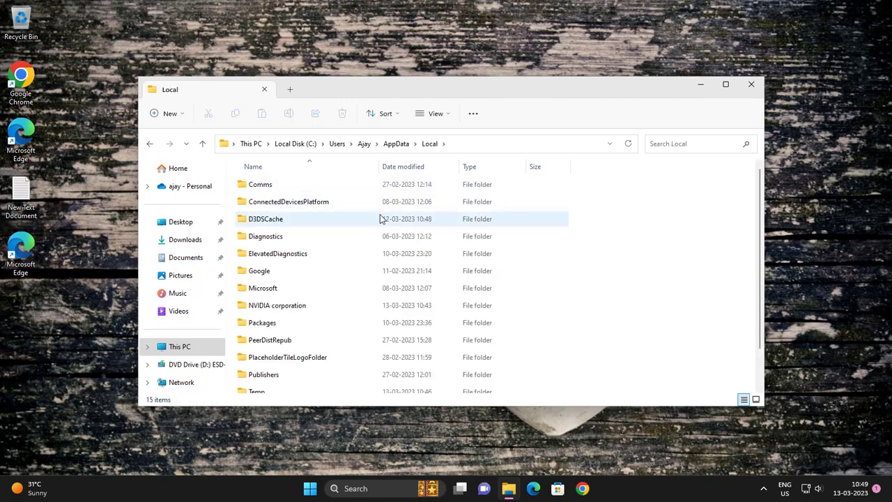
Open the NVIDIA GeForce Experience folder inside the NVIDIA corporation folder
scroll(383, 241, down, 1)
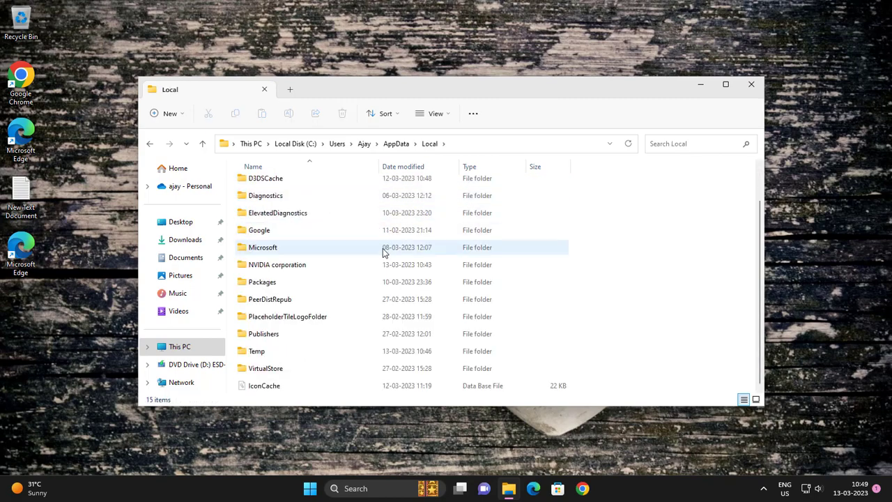
double_click(310, 269)
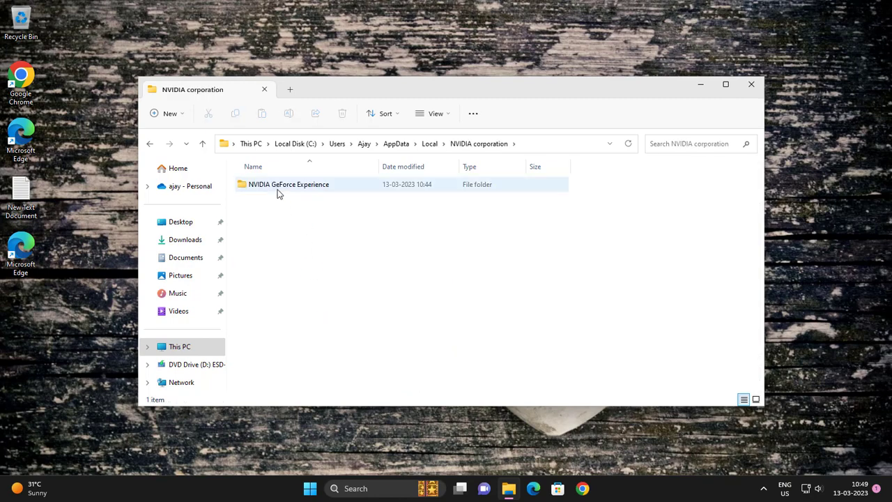
double_click(307, 188)
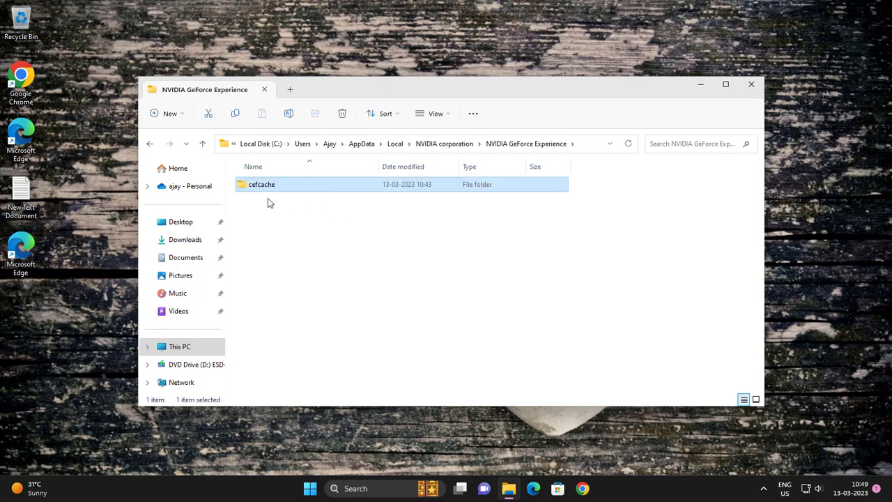
Look inside the cefcache folder, then delete that folder from NVIDIA GeForce Experience and close File Explorer
double_click(268, 189)
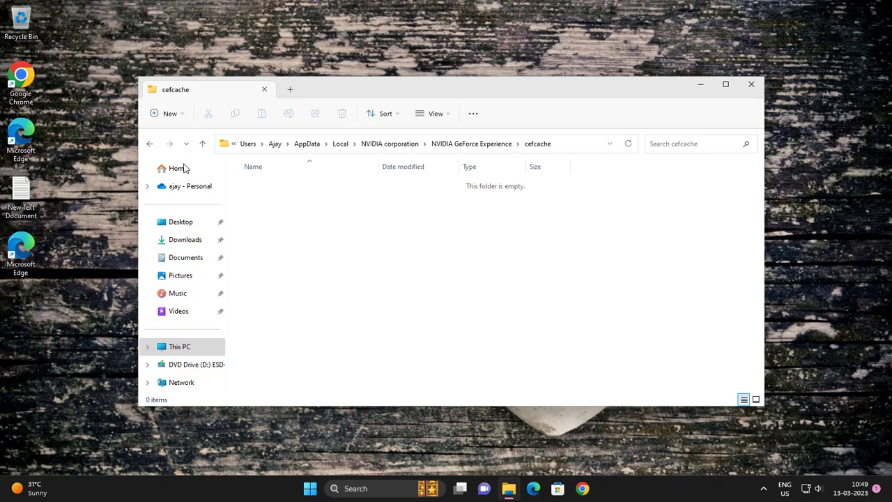
click(150, 144)
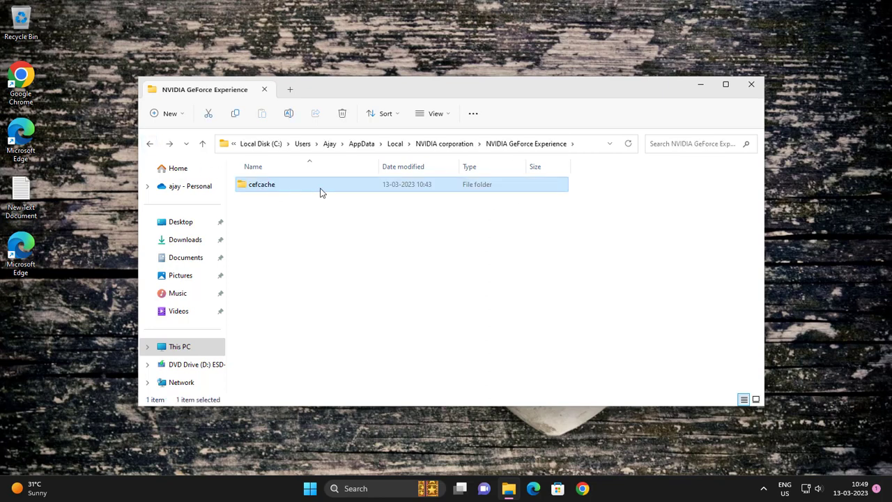
right_click(286, 186)
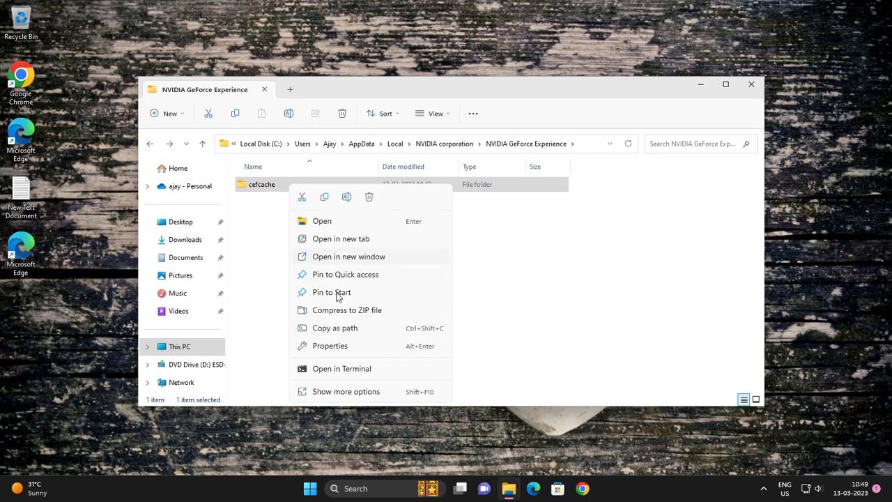
click(368, 198)
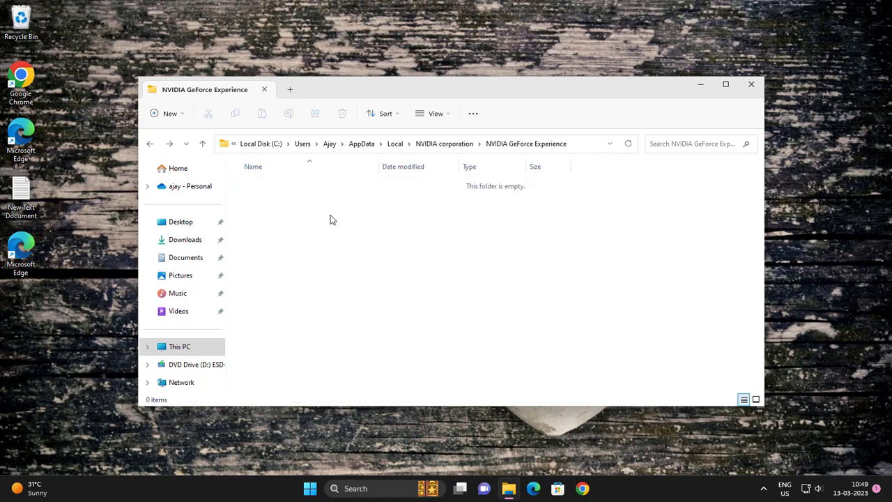
click(742, 89)
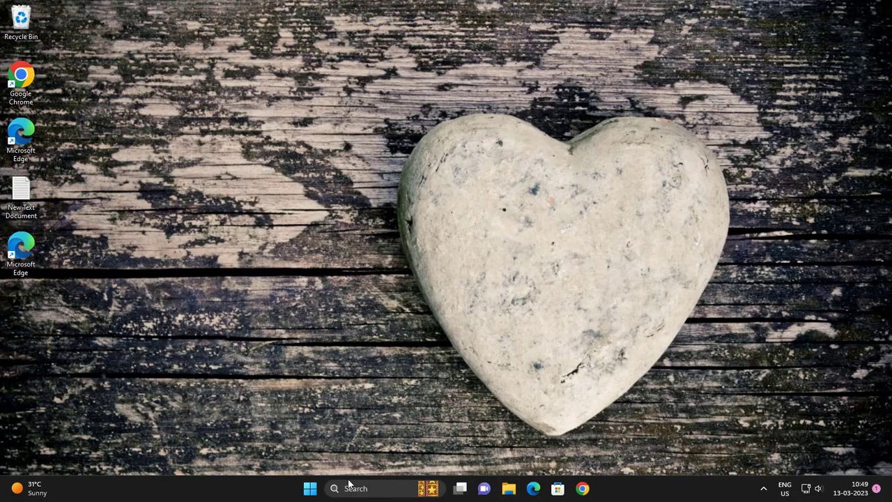
Restart the computer
click(310, 487)
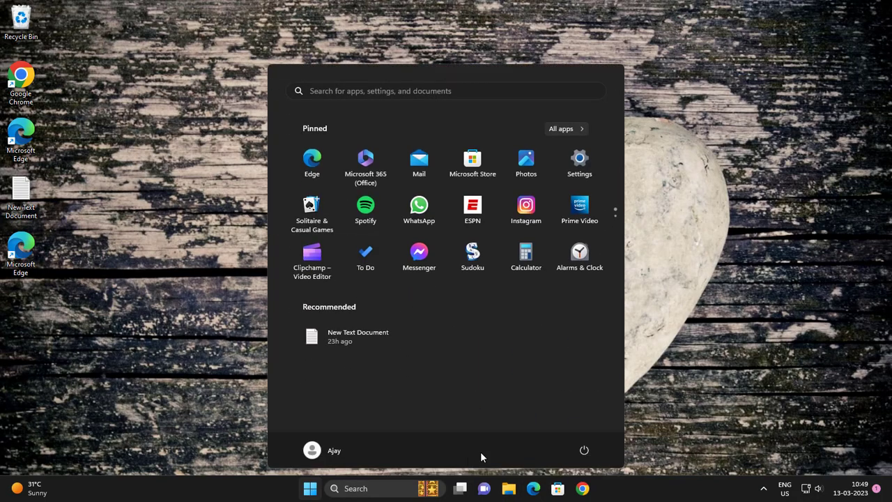
click(582, 451)
click(571, 425)
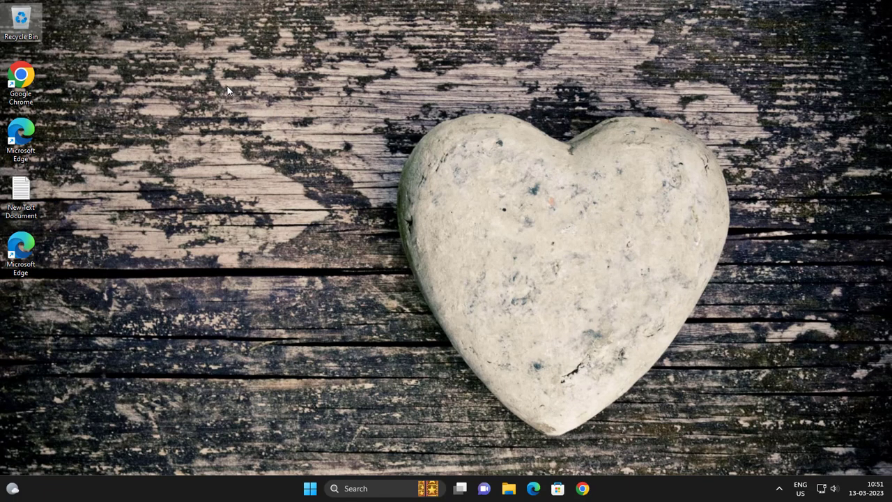
Switch to Google Chrome, search for "nvidia driver automatic download" and open the NVIDIA Driver Downloads page
click(583, 489)
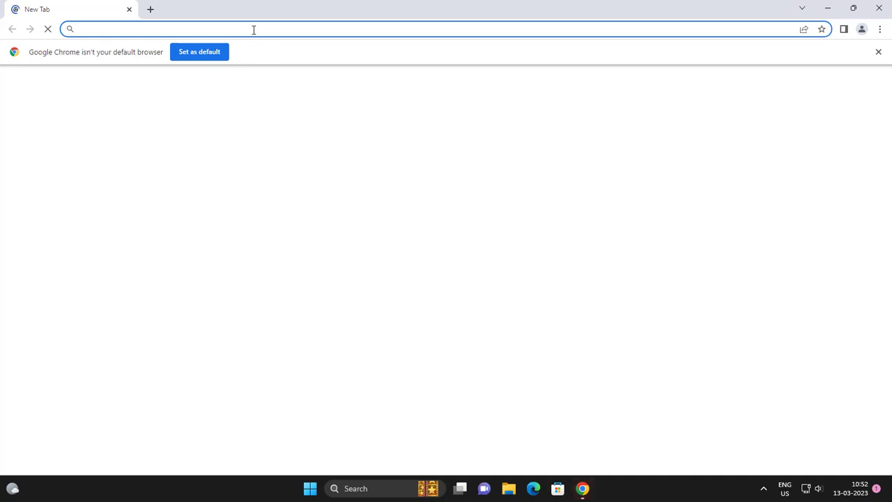
click(330, 40)
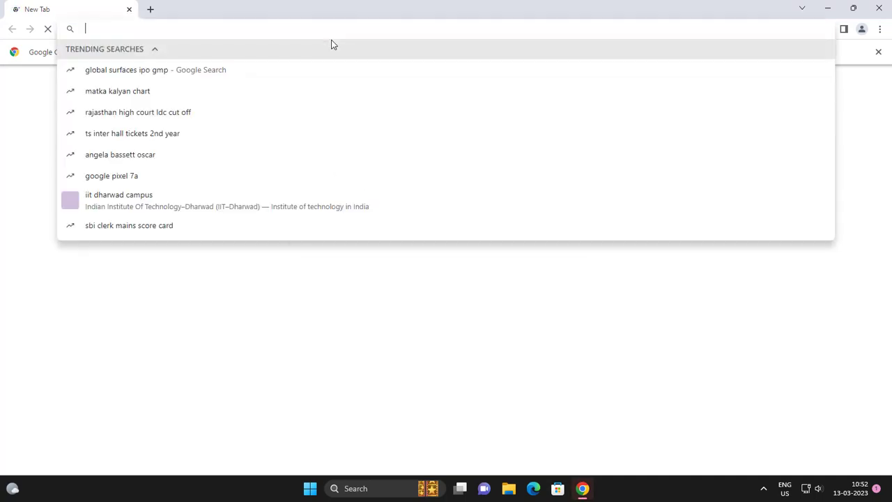
text(nvi)
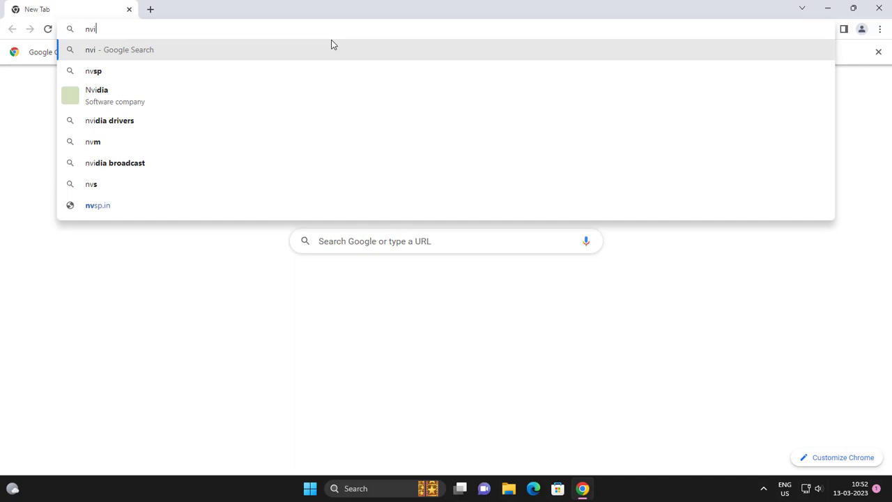
text(dia)
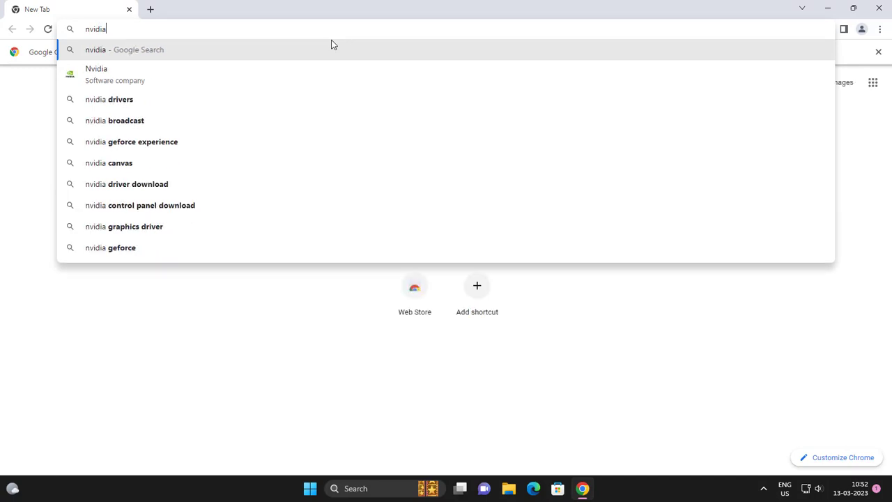
text( dri)
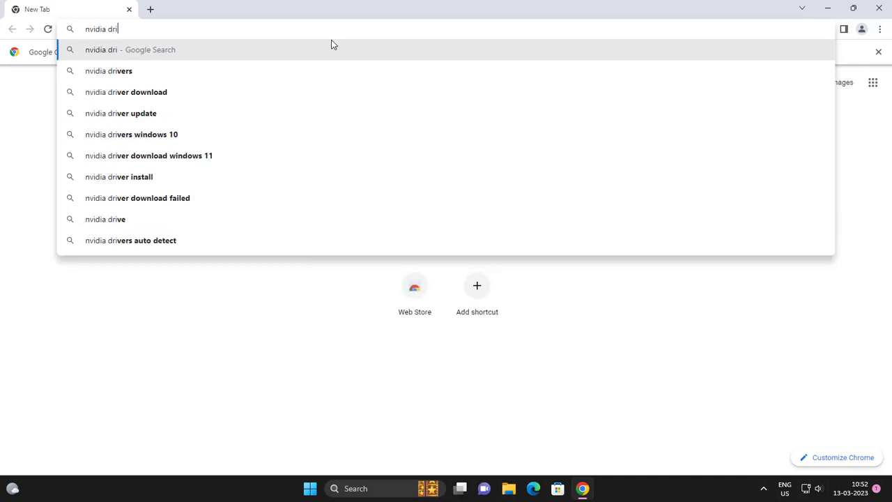
text(ver)
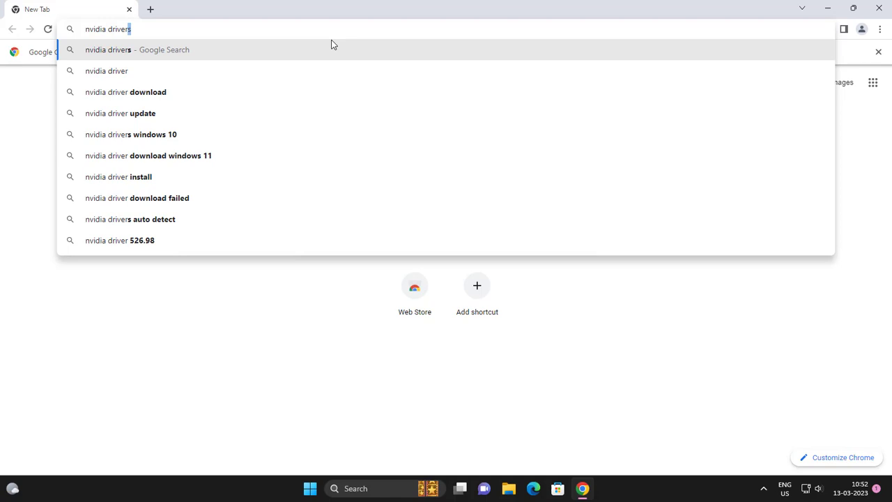
text( autimatiu)
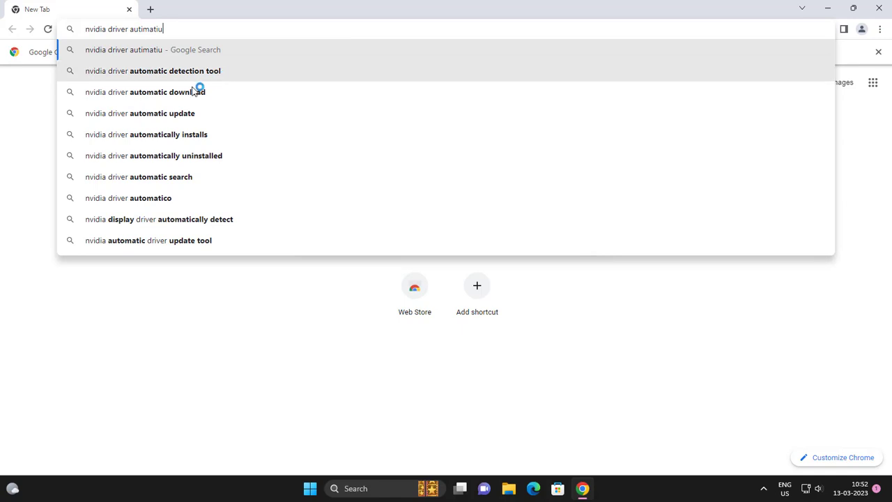
click(163, 91)
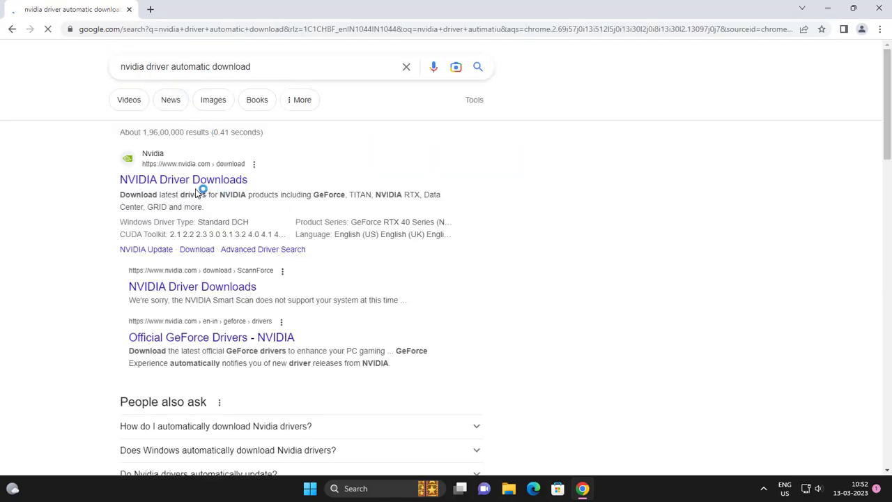
click(207, 183)
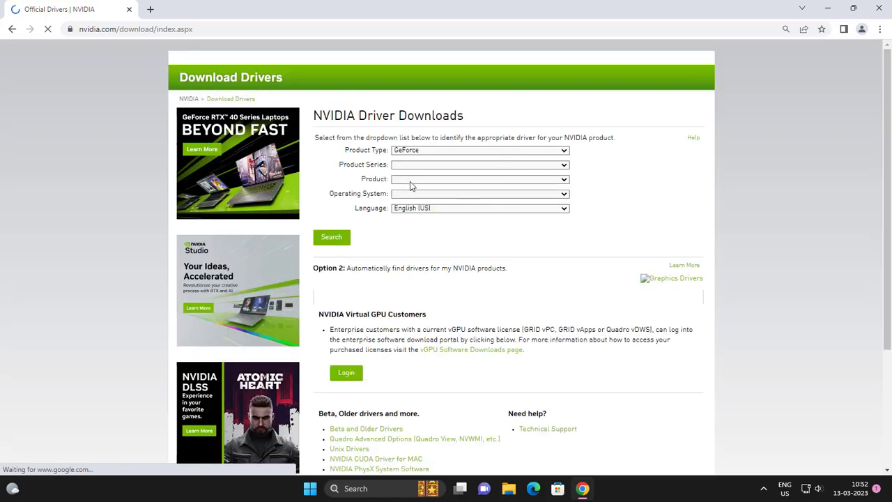
Check the choices offered for Product, Product Series and Operating System in the NVIDIA driver search form
click(540, 180)
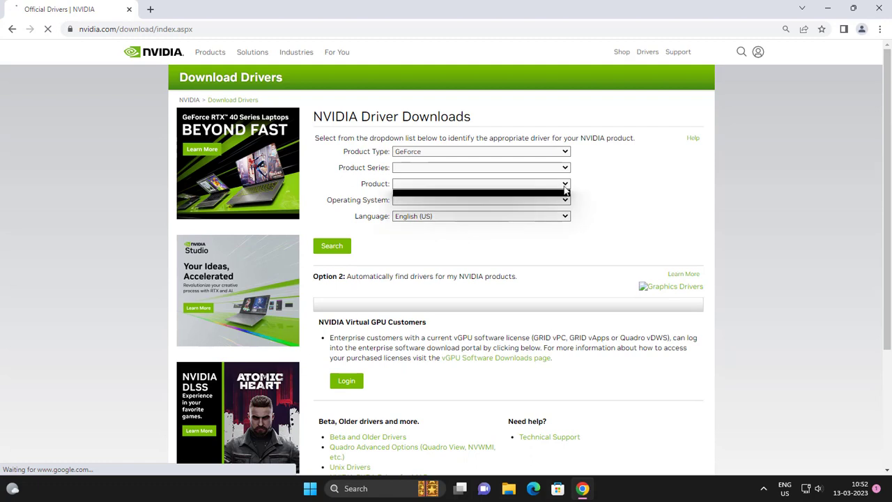
click(444, 169)
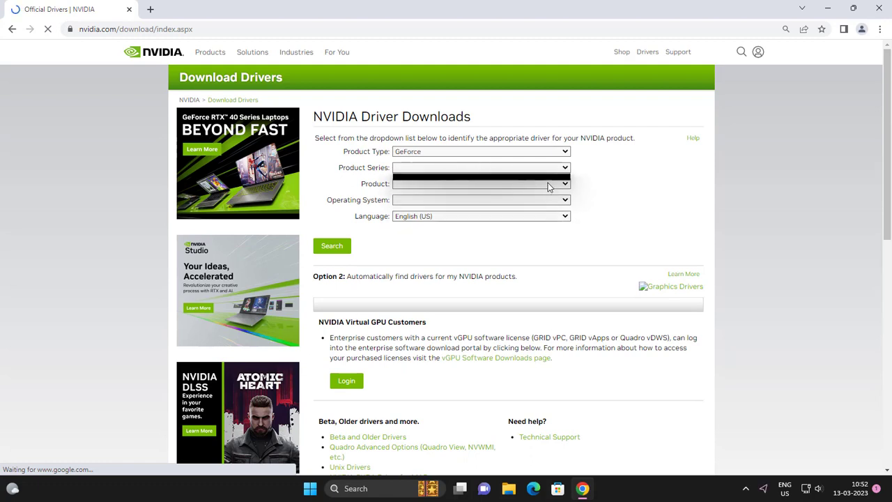
click(406, 202)
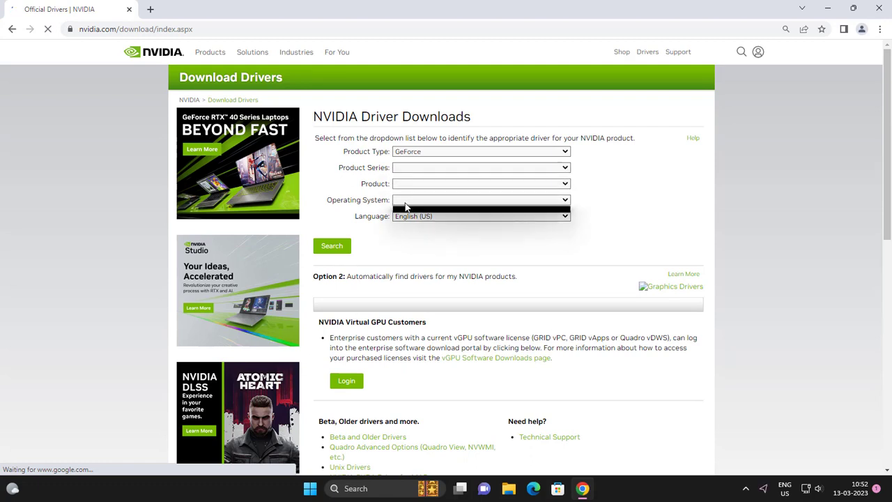
click(345, 258)
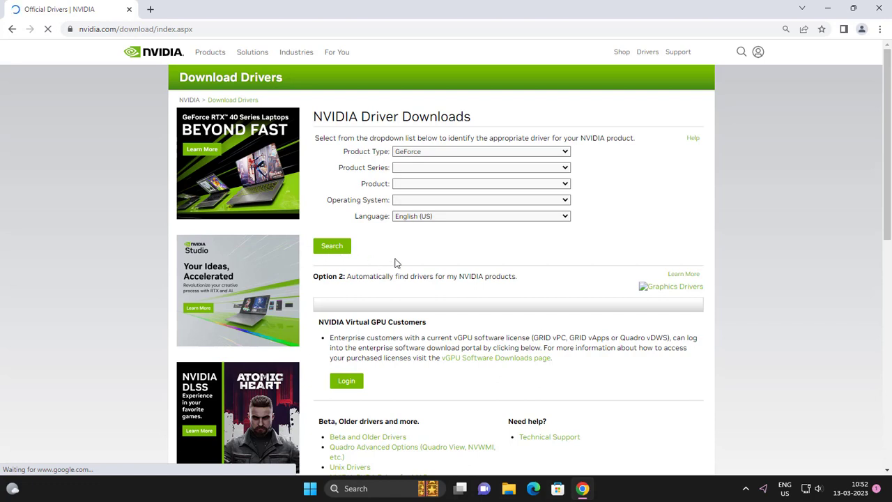